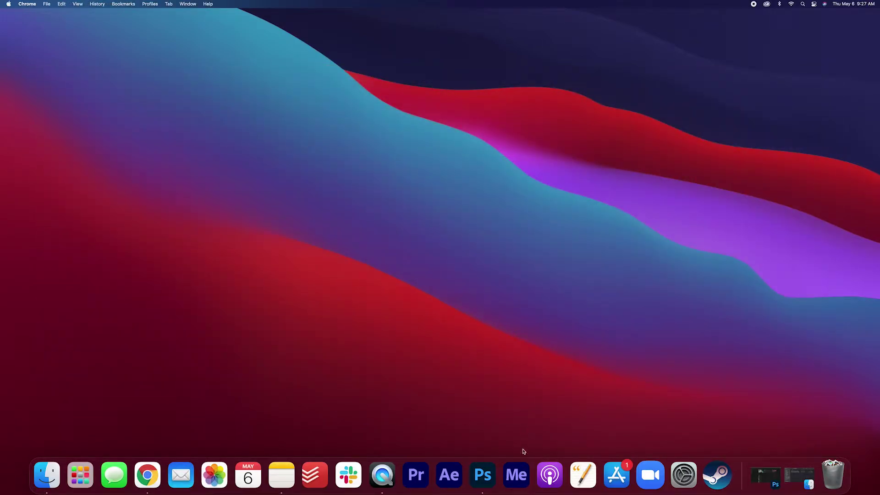
Open the street photo pexels-godisable-jacob-1075776.jpg in Photoshop.
{"action": "left_click", "coordinate": [483, 474]}
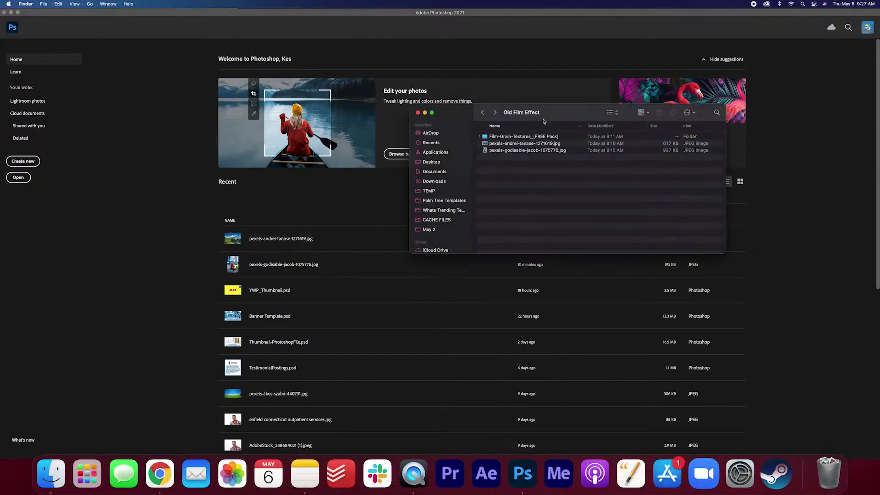
{"action": "left_click_drag", "start_coordinate": [527, 153], "coordinate": [313, 194]}
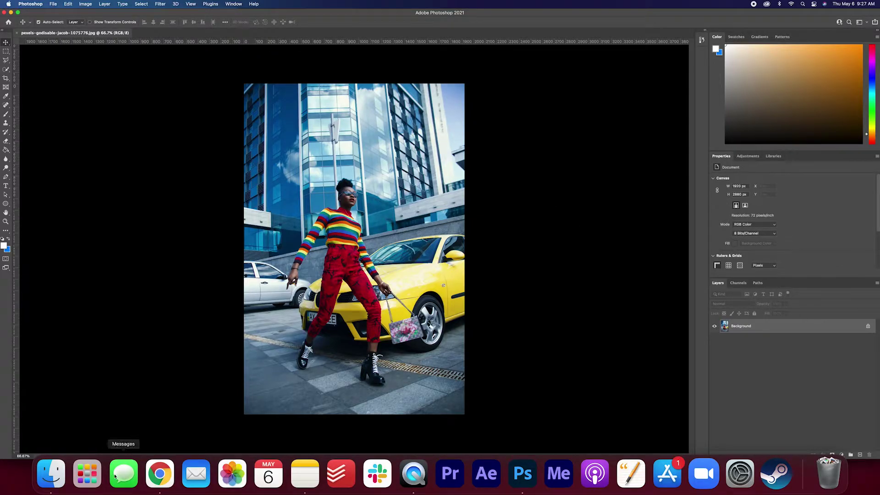
{"action": "left_click", "coordinate": [51, 473]}
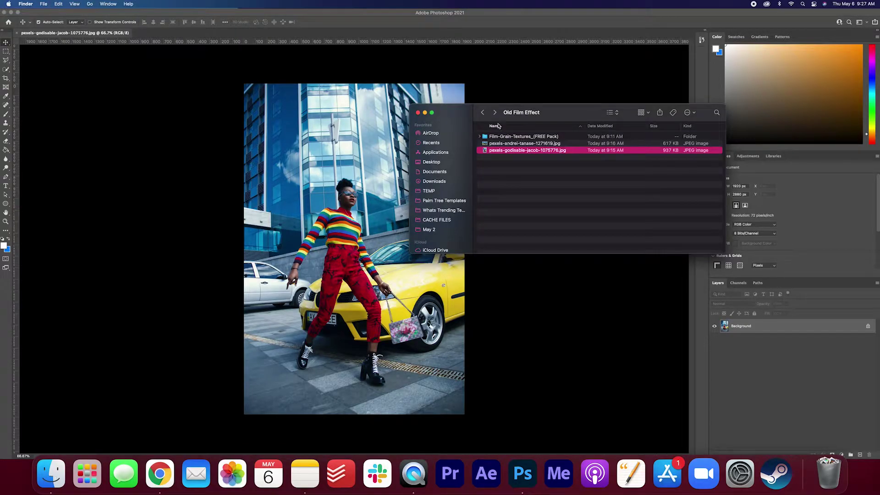
{"action": "left_click_drag", "start_coordinate": [519, 114], "coordinate": [580, 94]}
Preview the Film-Grain-Textures JPEGs in Quick Look and settle on AU_FG_Texture-5.jpg.
{"action": "left_click", "coordinate": [561, 118]}
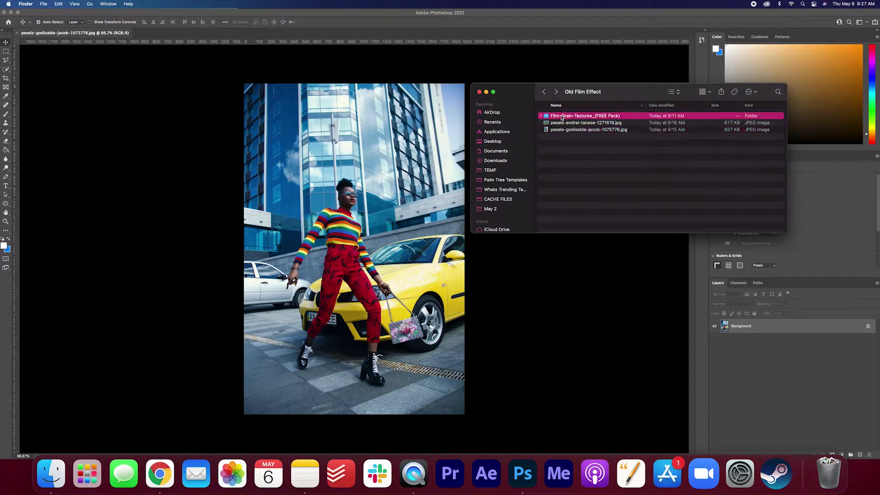
{"action": "double_click", "coordinate": [562, 118]}
{"action": "left_click", "coordinate": [561, 117]}
{"action": "key", "text": "space"}
{"action": "key", "text": "Down"}
{"action": "key", "text": "Down"}
{"action": "key", "text": "Down"}
{"action": "key", "text": "Down"}
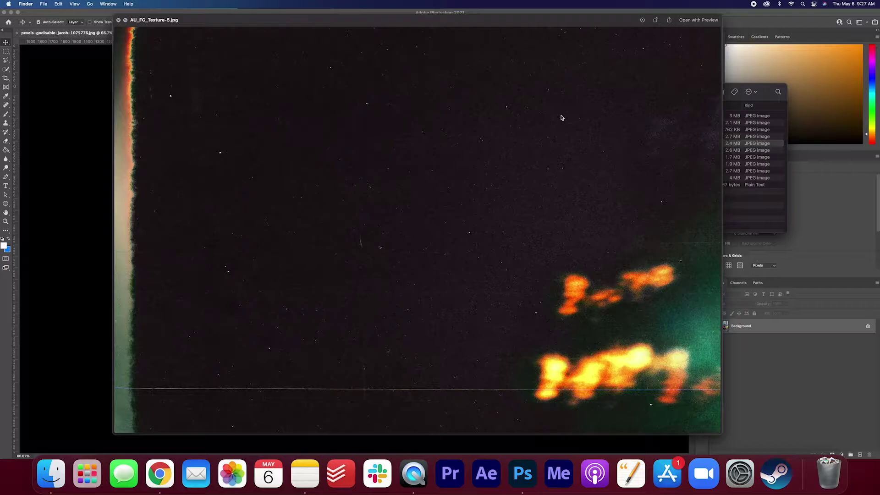
{"action": "key", "text": "space"}
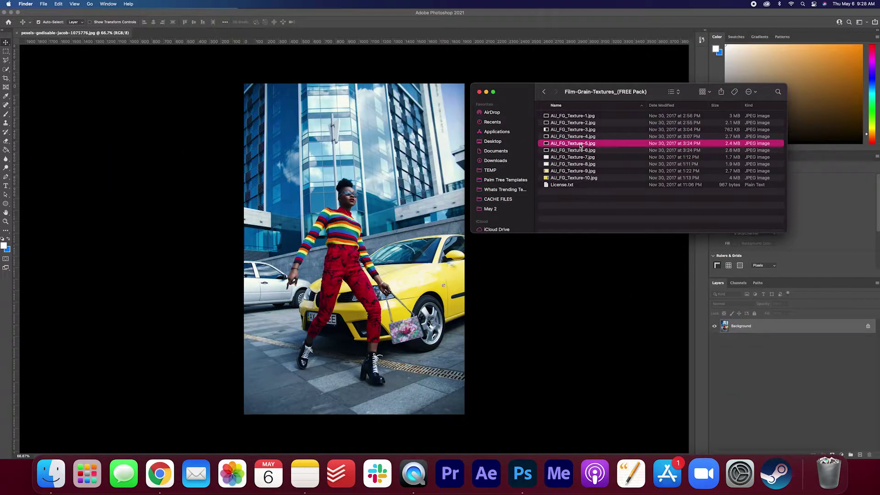
Place AU_FG_Texture-5.jpg over the street photo, stretched down to the canvas bottom edge.
{"action": "left_click_drag", "start_coordinate": [580, 146], "coordinate": [335, 212]}
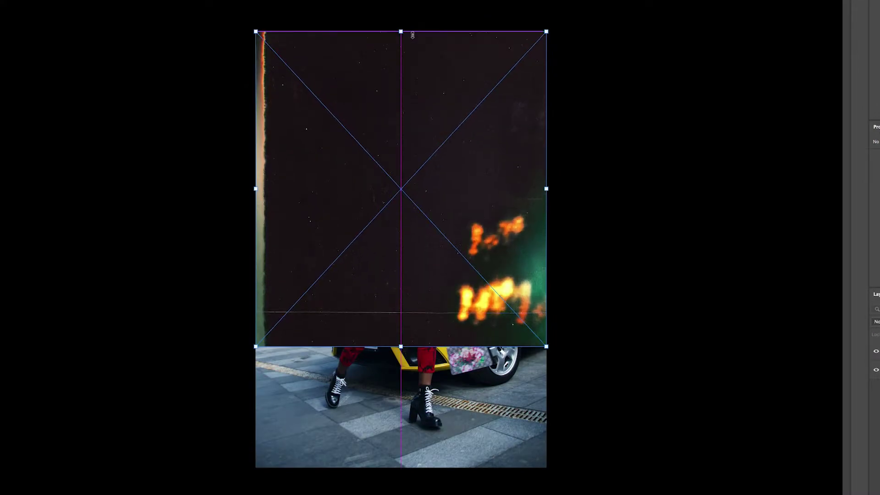
{"action": "left_click_drag", "start_coordinate": [401, 346], "coordinate": [402, 467]}
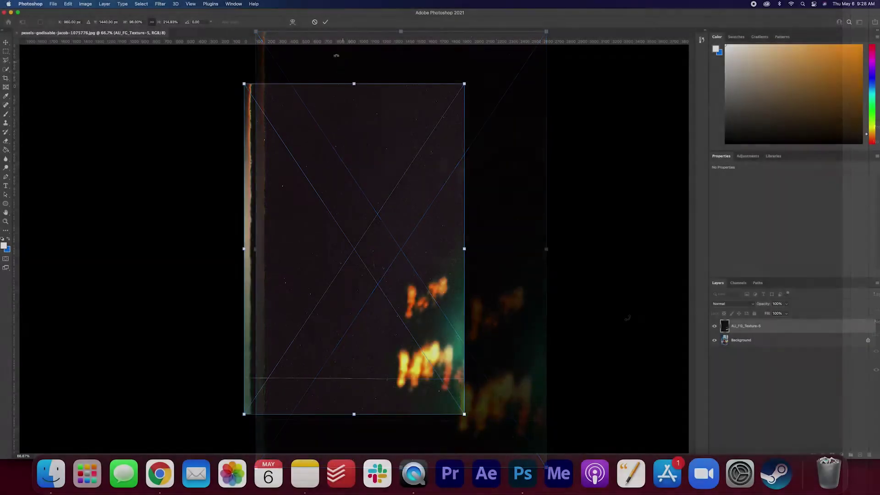
{"action": "left_click", "coordinate": [325, 22]}
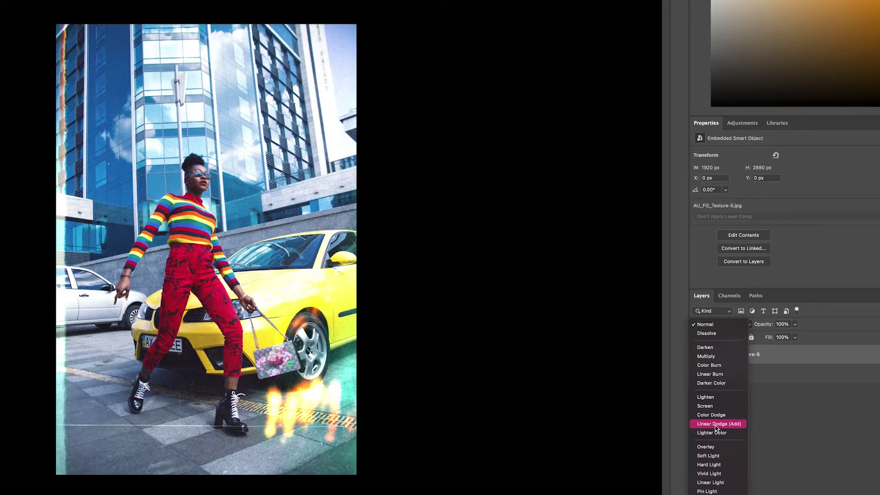
Blend the texture with Linear Dodge (Add) and add a Black & White adjustment below it.
{"action": "left_click", "coordinate": [716, 424]}
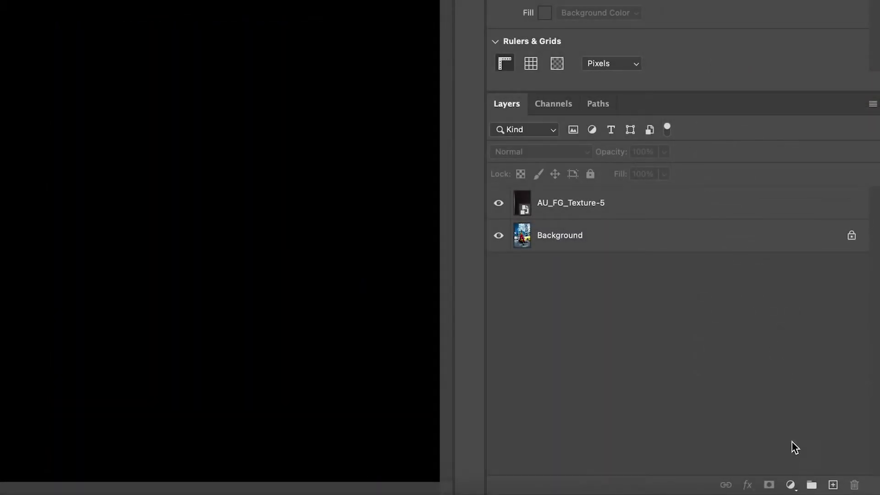
{"action": "left_click", "coordinate": [791, 484]}
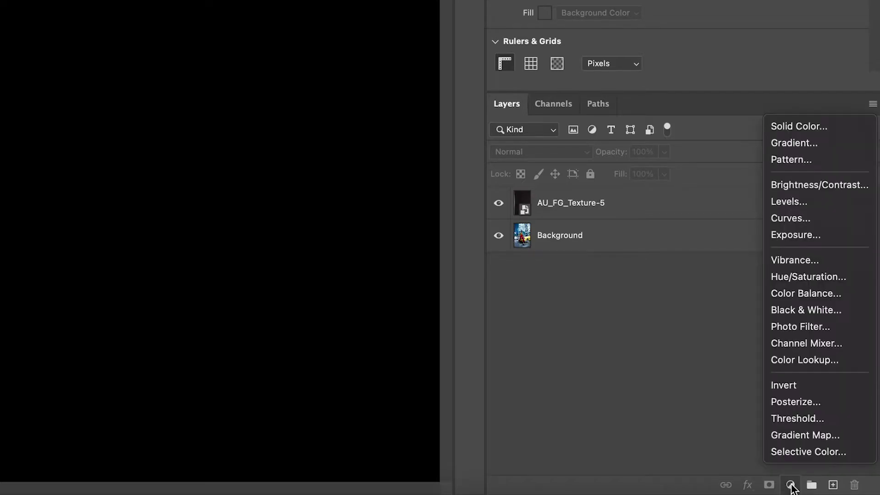
{"action": "left_click", "coordinate": [845, 313]}
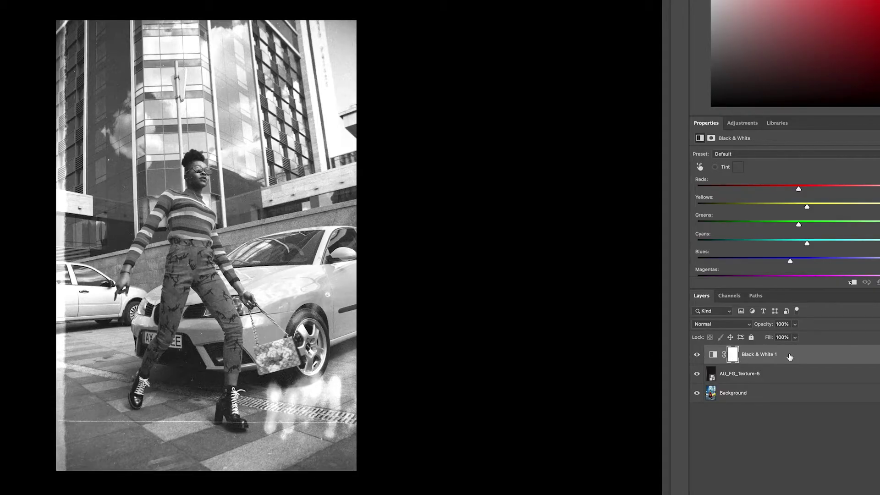
{"action": "left_click_drag", "start_coordinate": [789, 358], "coordinate": [790, 380]}
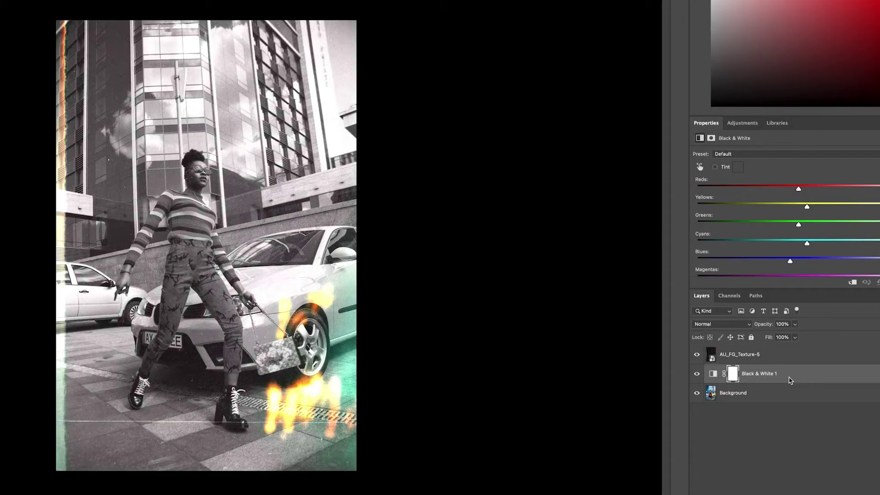
Compare the Black & White effect on and off, then fade it to 47% opacity.
{"action": "left_click", "coordinate": [697, 374]}
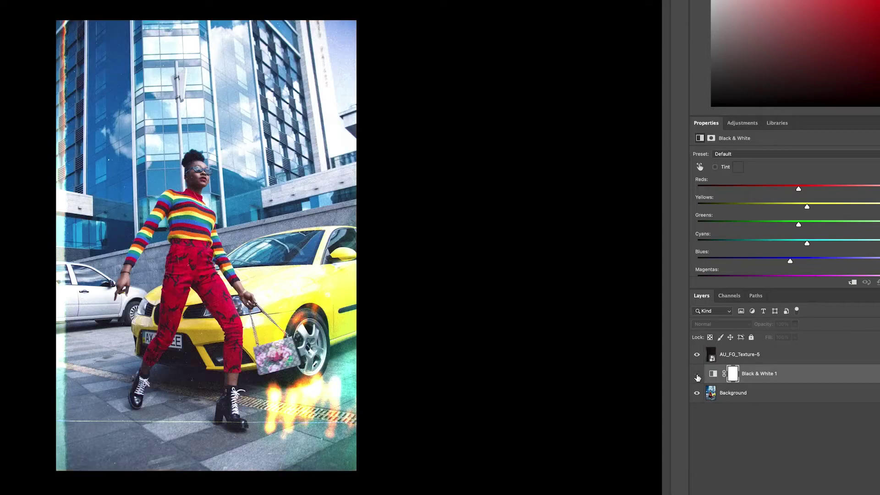
{"action": "left_click", "coordinate": [697, 374]}
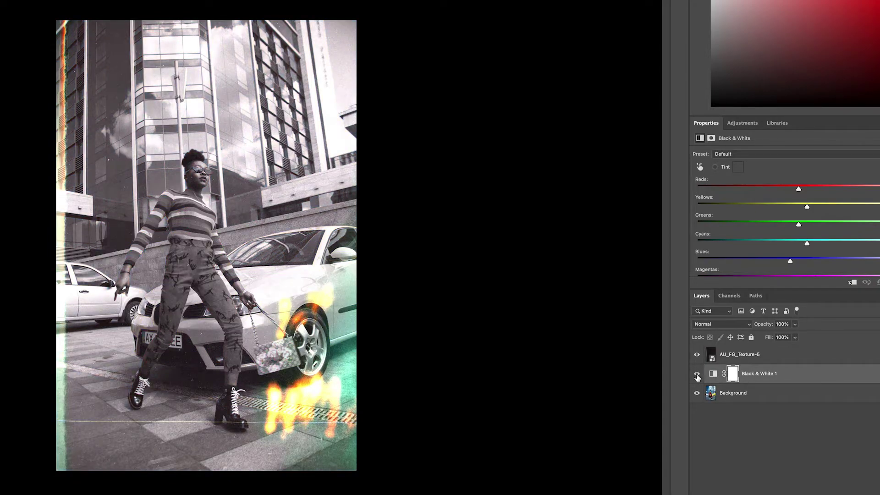
{"action": "left_click", "coordinate": [697, 376]}
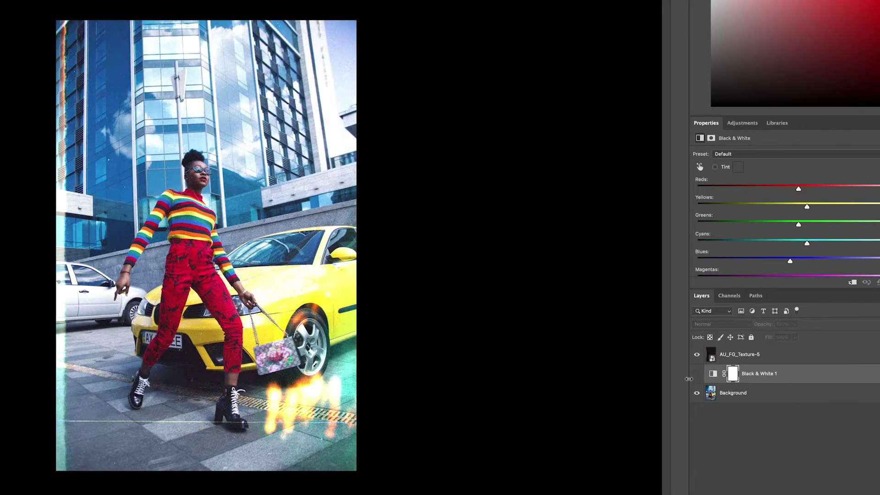
{"action": "left_click", "coordinate": [697, 374]}
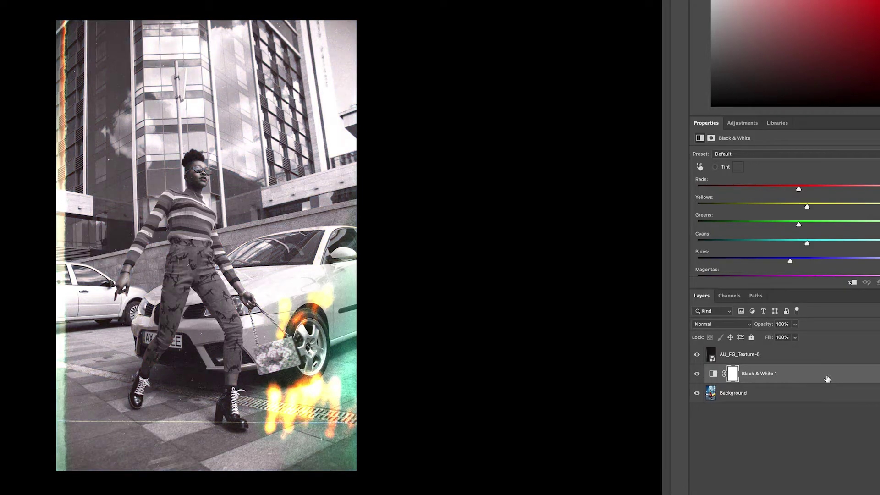
{"action": "left_click", "coordinate": [795, 324]}
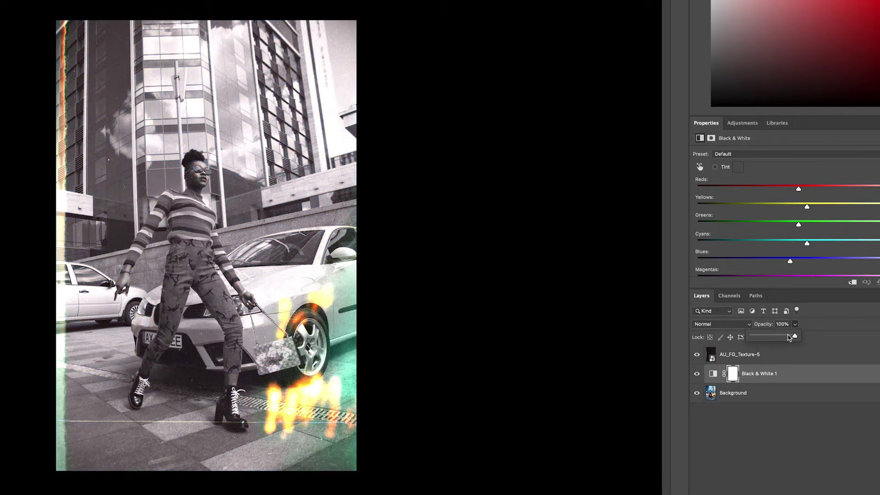
{"action": "mouse_move", "coordinate": [788, 339]}
{"action": "left_mouse_down"}
{"action": "mouse_move", "coordinate": [754, 338]}
{"action": "mouse_move", "coordinate": [772, 338]}
{"action": "left_mouse_up"}
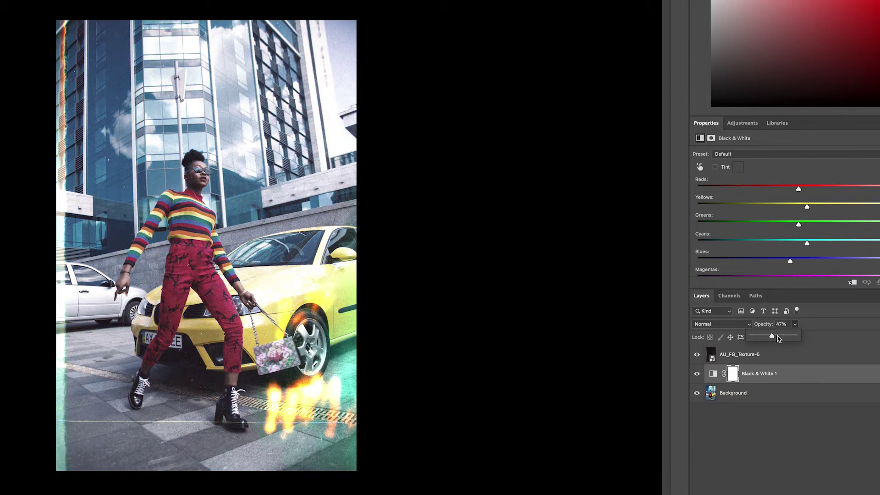
Open the mountain hiker photo pexels-andrei-tanase-1271619.jpg in a new Photoshop tab.
{"action": "left_click", "coordinate": [772, 418]}
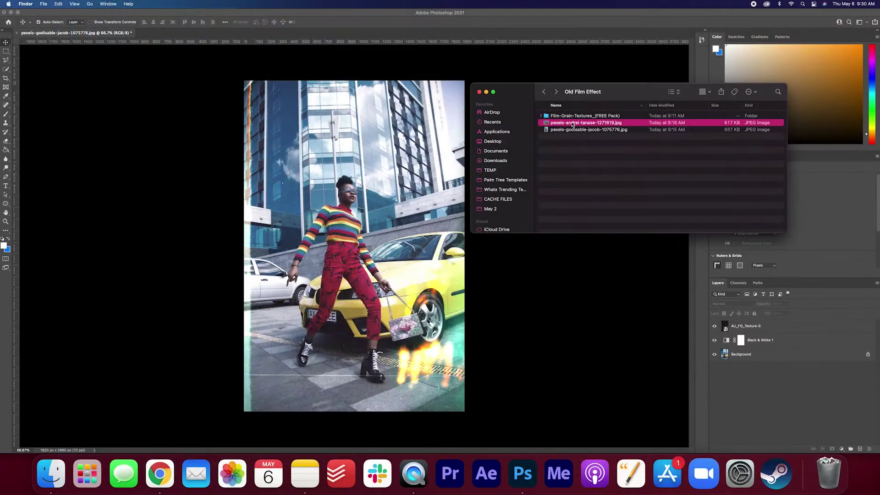
{"action": "left_click_drag", "start_coordinate": [573, 124], "coordinate": [281, 37]}
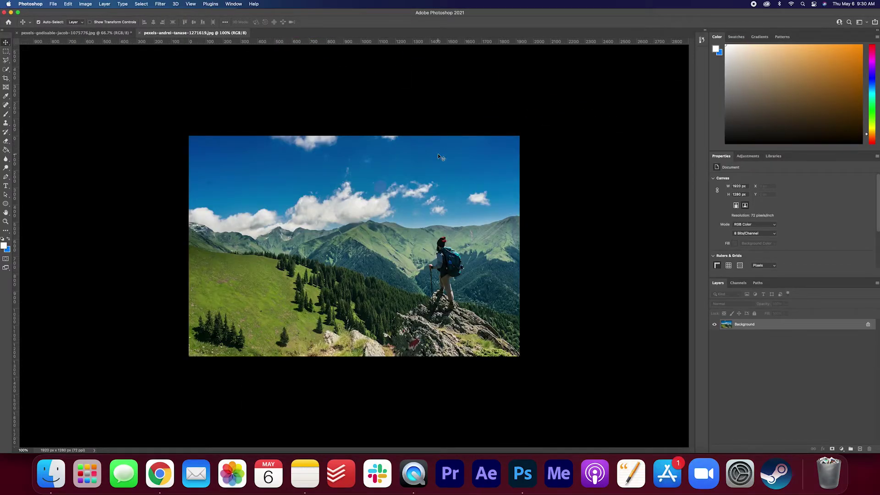
{"action": "scroll", "coordinate": [437, 154], "scroll_direction": "up", "scroll_amount": 3}
{"action": "scroll", "coordinate": [438, 155], "scroll_direction": "up", "scroll_amount": 2}
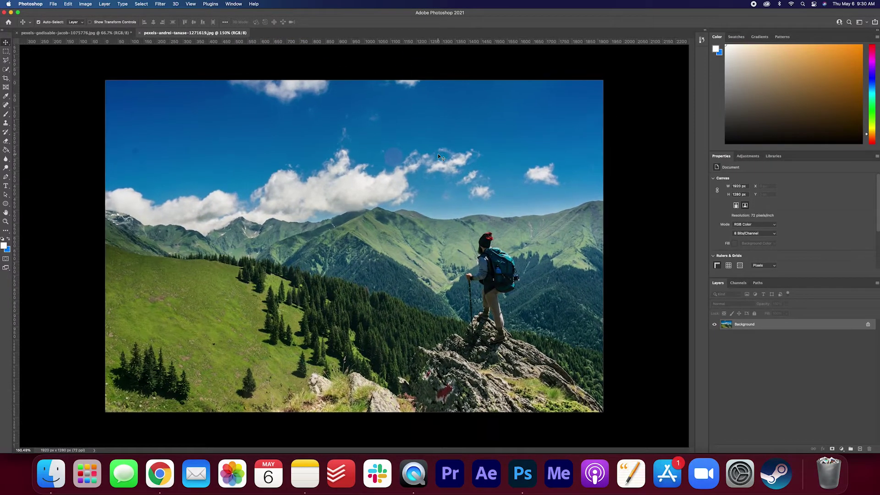
{"action": "scroll", "coordinate": [438, 155], "scroll_direction": "down", "scroll_amount": 2}
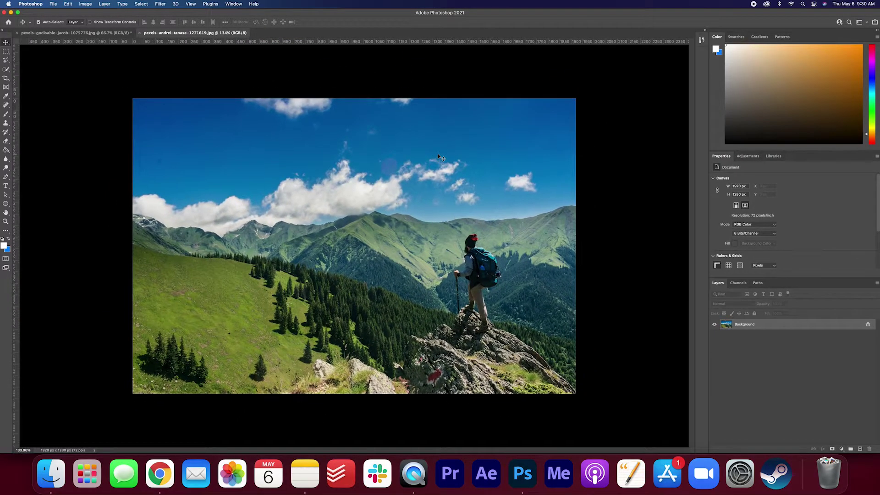
{"action": "left_click", "coordinate": [51, 473]}
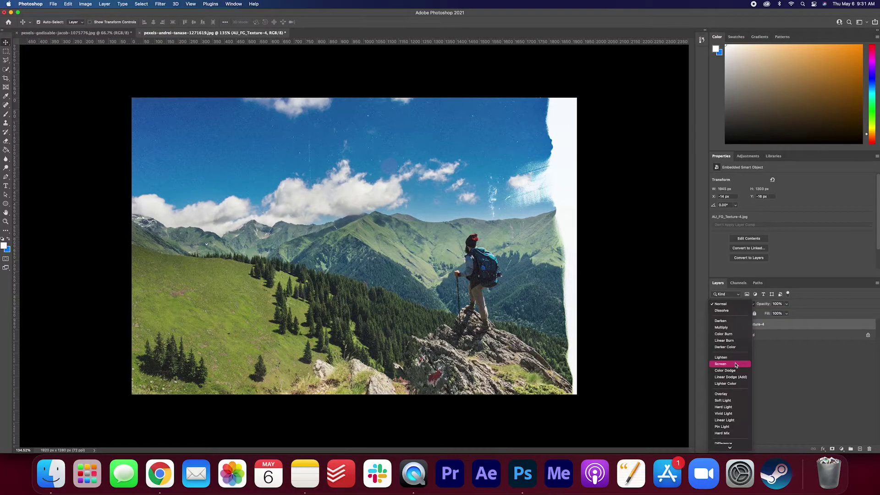
Set AU_FG_Texture-4 to Screen and place a Black & White adjustment beneath it.
{"action": "left_click", "coordinate": [735, 365]}
{"action": "left_click", "coordinate": [744, 363]}
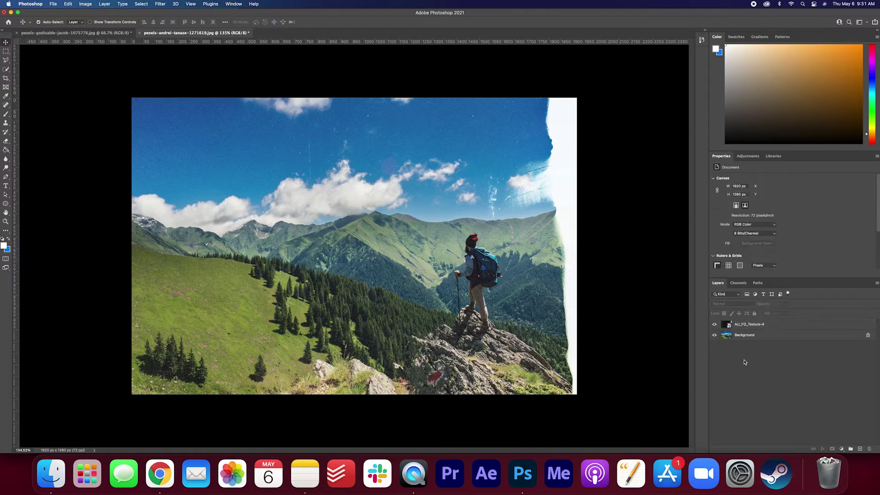
{"action": "left_click", "coordinate": [841, 449]}
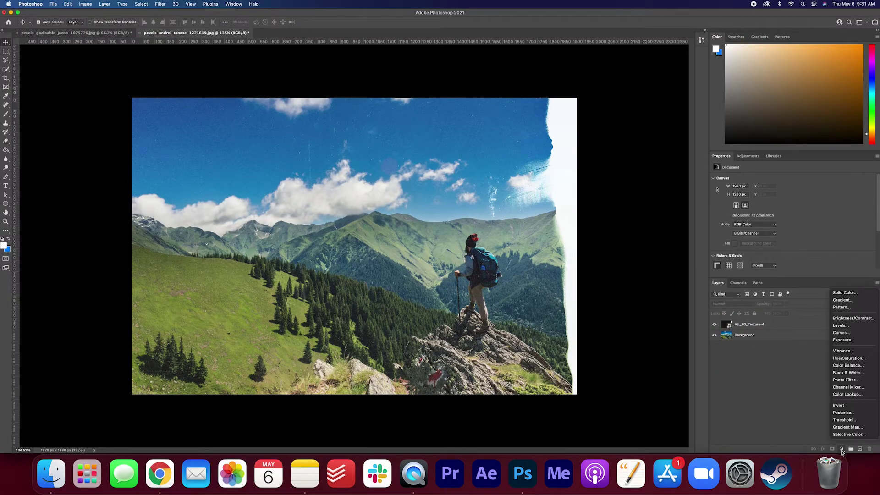
{"action": "left_click", "coordinate": [847, 373]}
{"action": "left_click_drag", "start_coordinate": [791, 324], "coordinate": [791, 343]}
{"action": "left_click", "coordinate": [764, 373]}
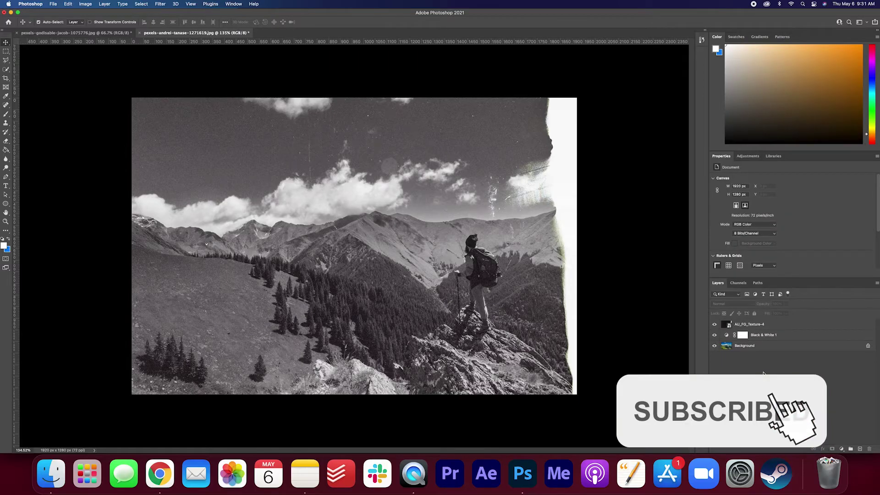